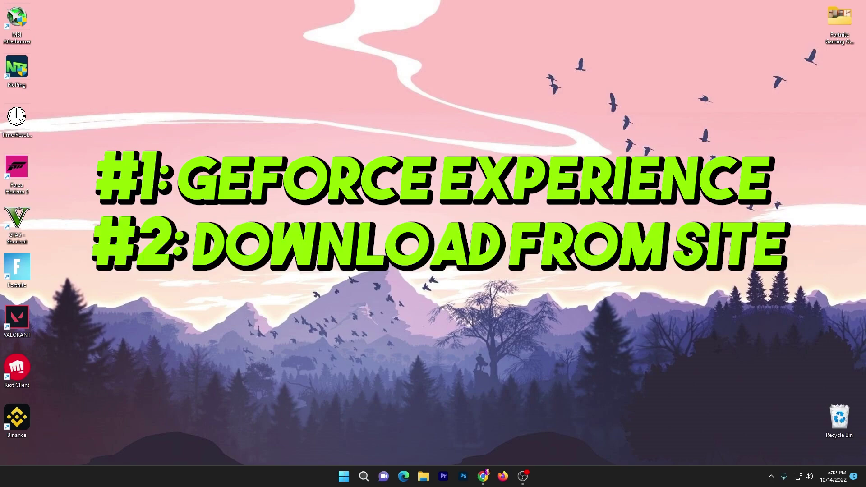
- Bring up Chrome showing NVIDIA's driver download page for the GeForce RTX 3070 on Windows 11
left_click(484, 476)
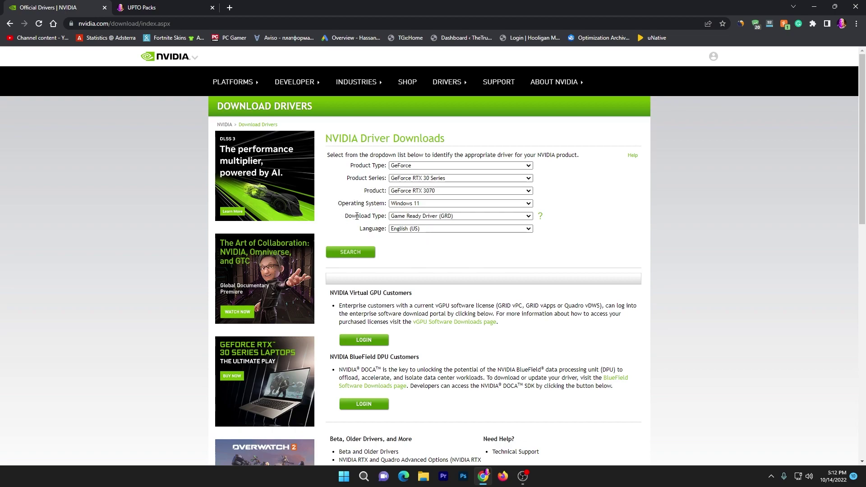
- Keep Game Ready Driver as the download type
left_click(433, 218)
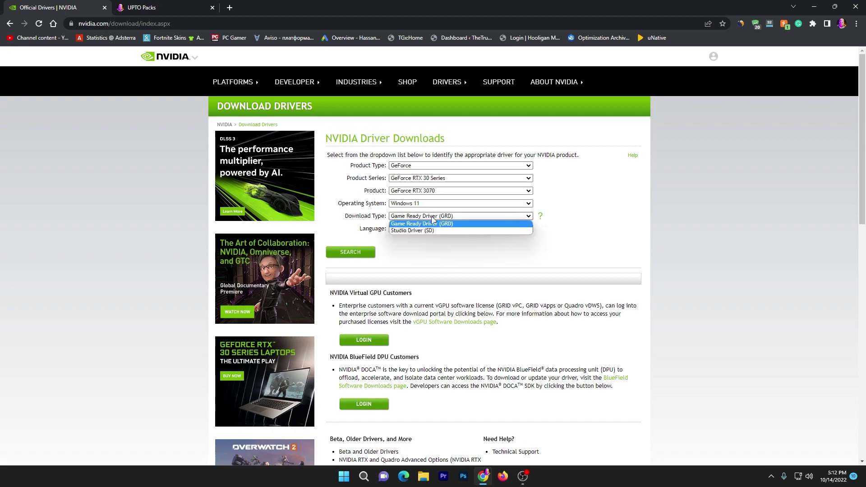
left_click(412, 225)
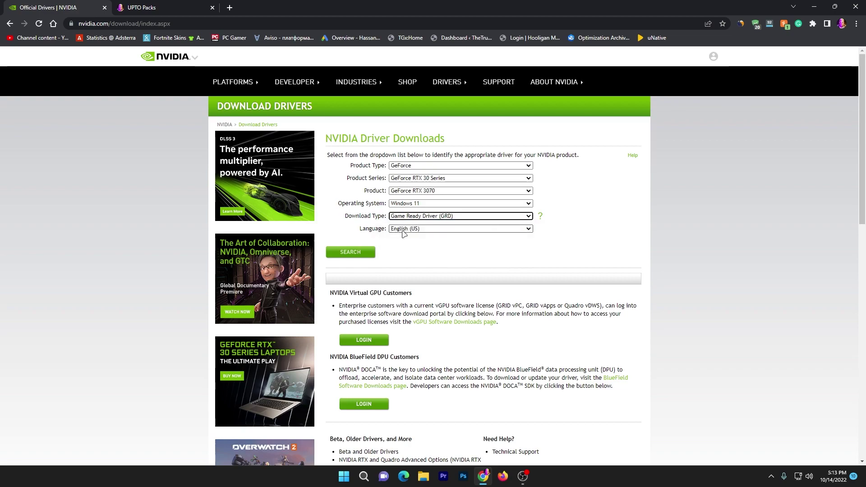
left_click(404, 217)
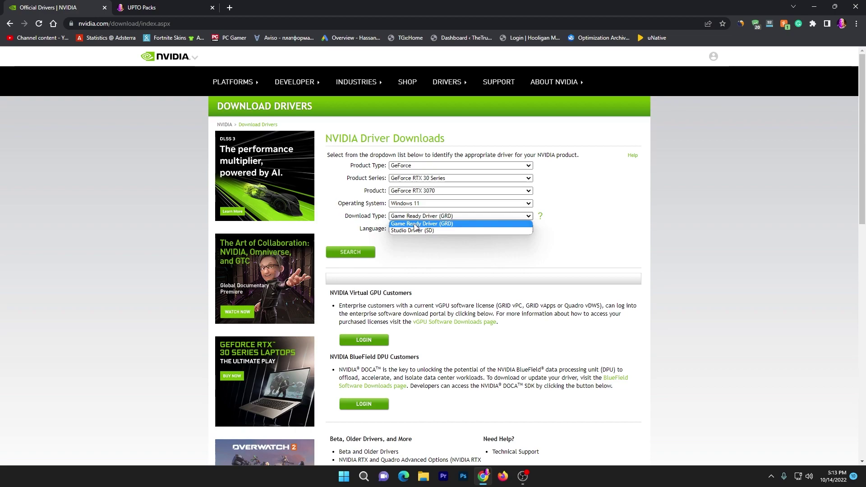
left_click(412, 224)
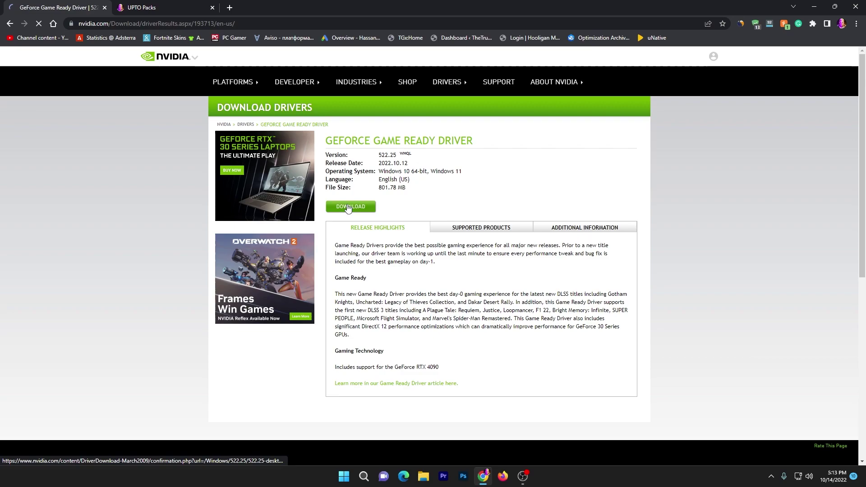
- Download the 801.78 MB Game Ready Driver 522.25 installer
left_click(354, 207)
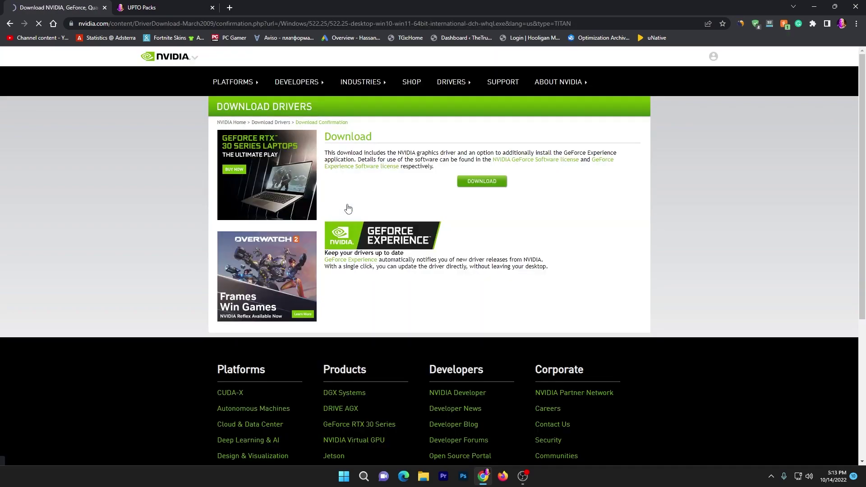
left_click(480, 182)
left_click(443, 276)
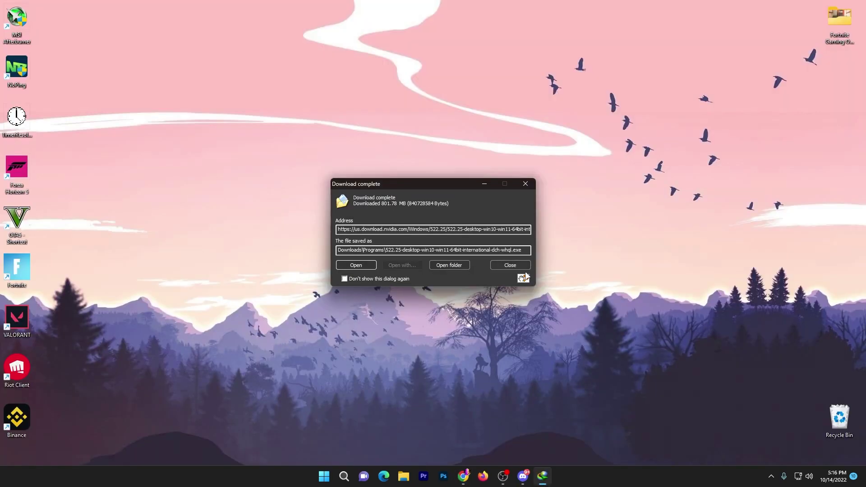
- Place the driver installer on the desktop, run it and extract it to the default folder
left_click_drag(523, 278, 447, 177)
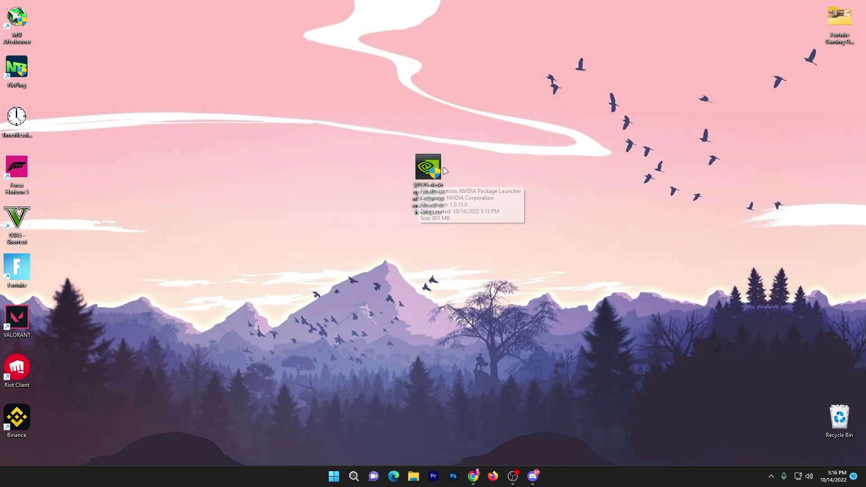
double_click(429, 169)
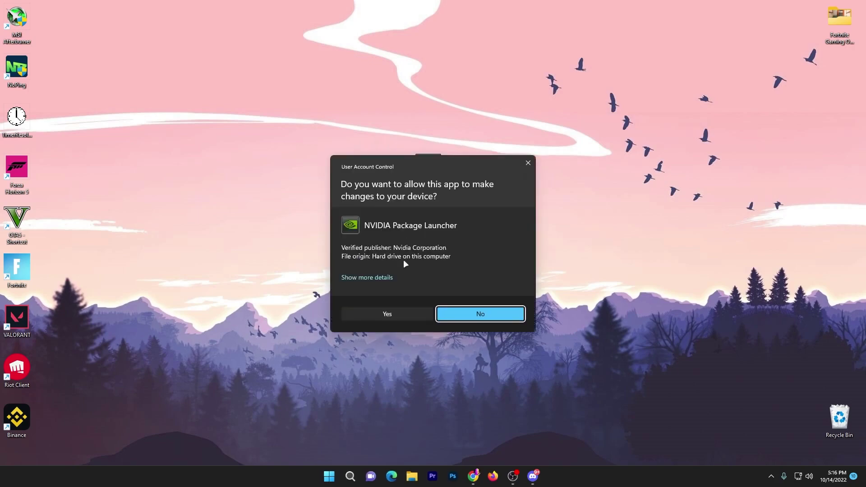
key("alt+y")
left_click(411, 258)
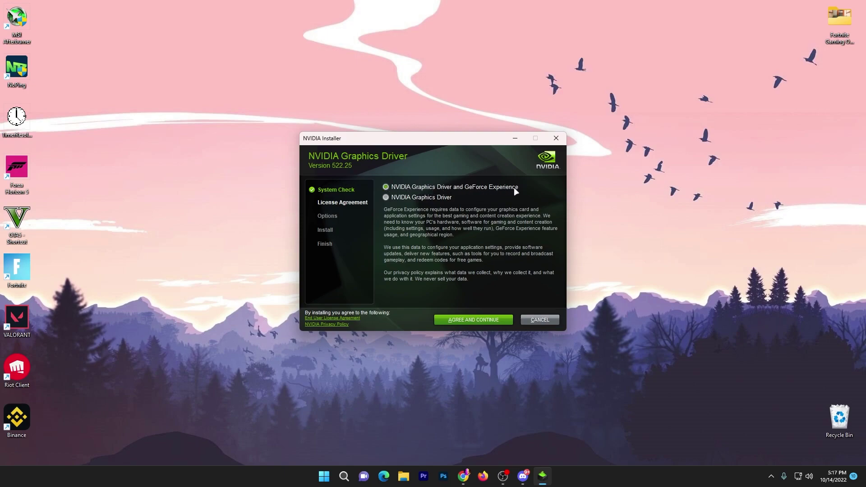
- Install only NVIDIA Graphics Driver 522.25 with Express, then close the installer
left_click(402, 199)
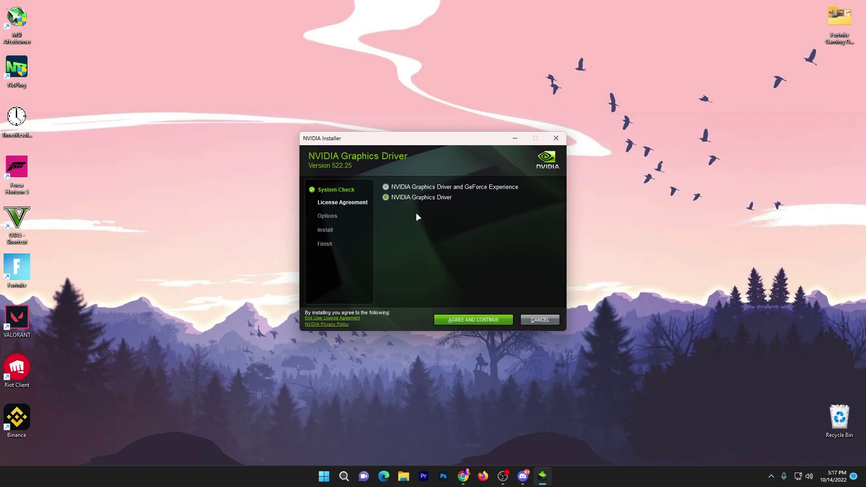
left_click(462, 322)
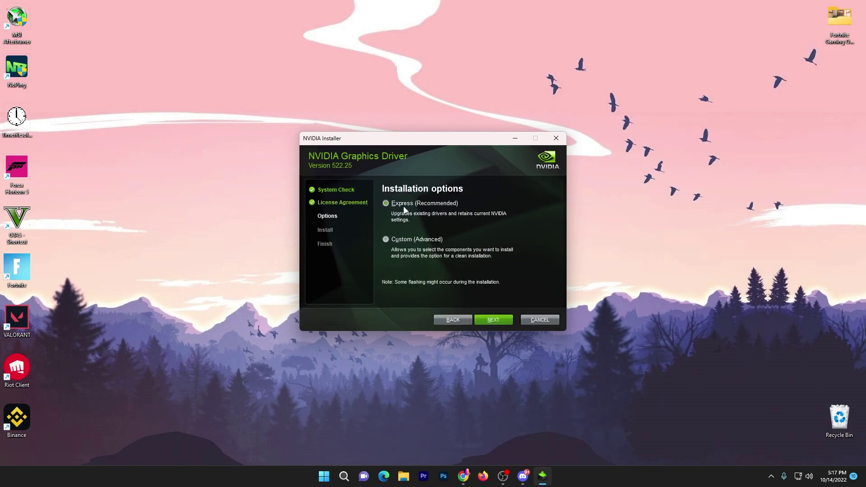
left_click(497, 322)
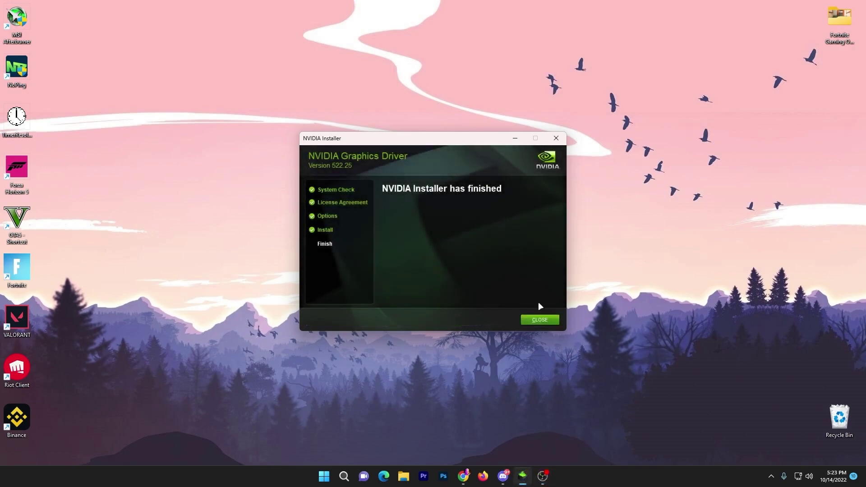
left_click(542, 321)
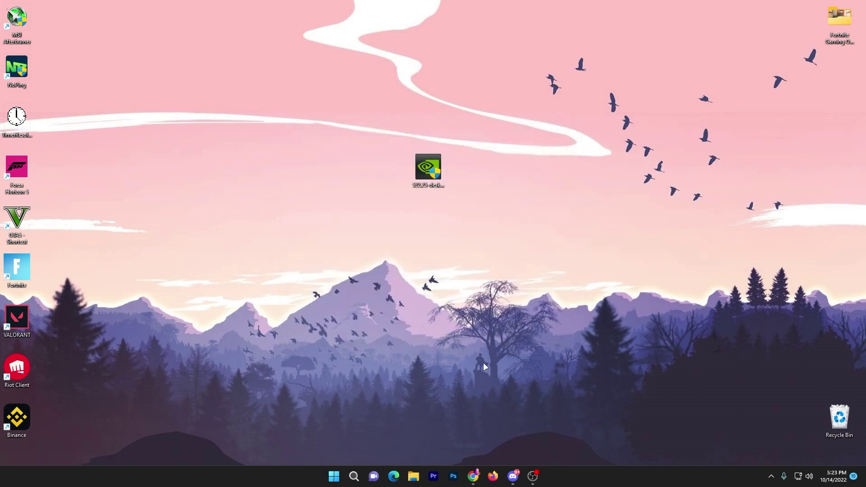
- Search the UPTO Packs site for 'nvidia'
left_click(474, 476)
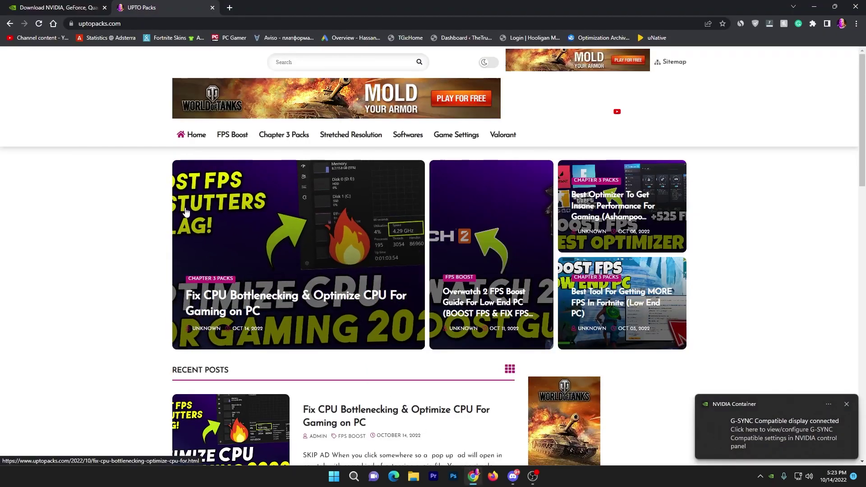
left_click(289, 62)
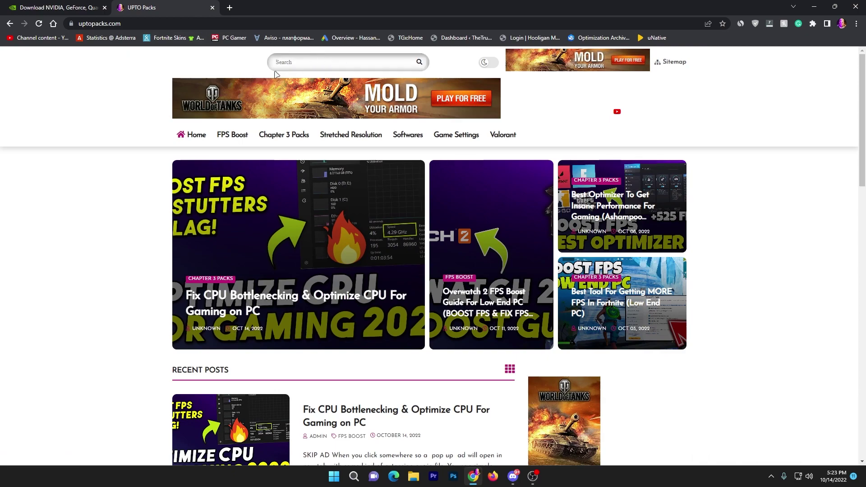
key("Return")
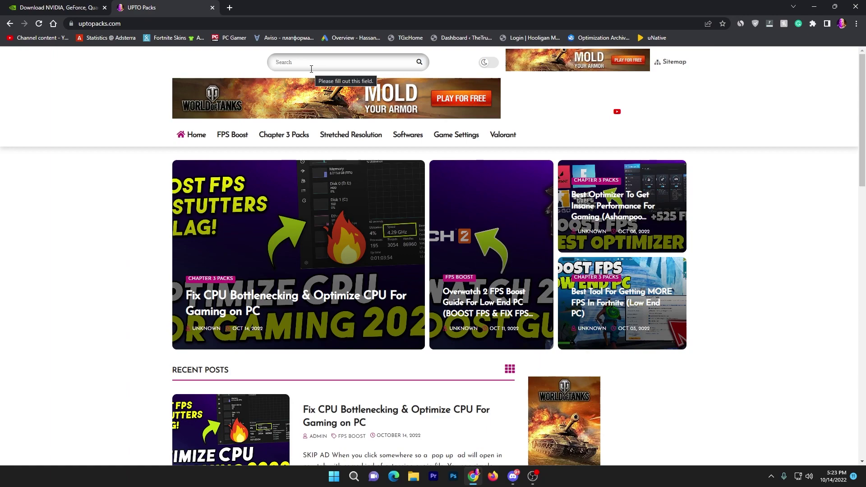
type("nv")
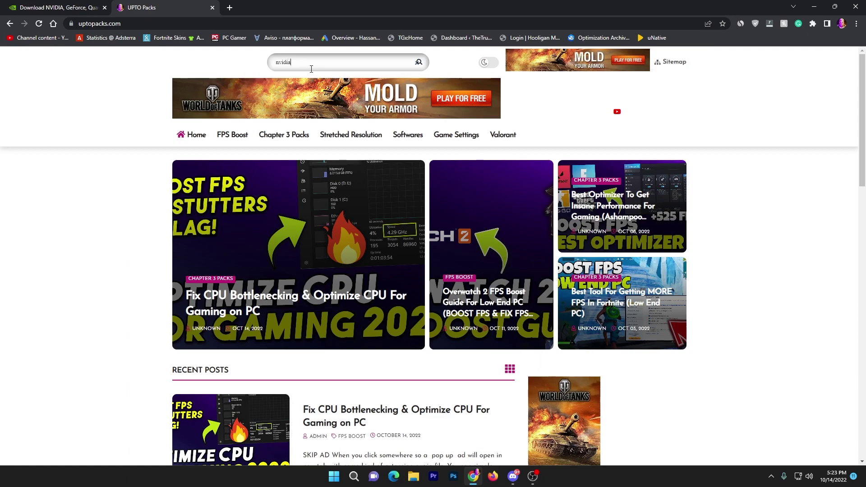
type("idia")
key("Return")
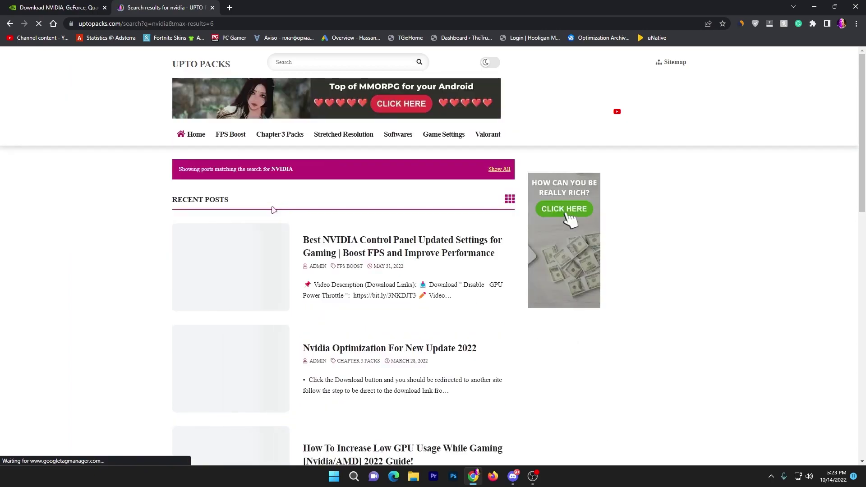
scroll(316, 149, "down", 3)
scroll(317, 145, "up", 2)
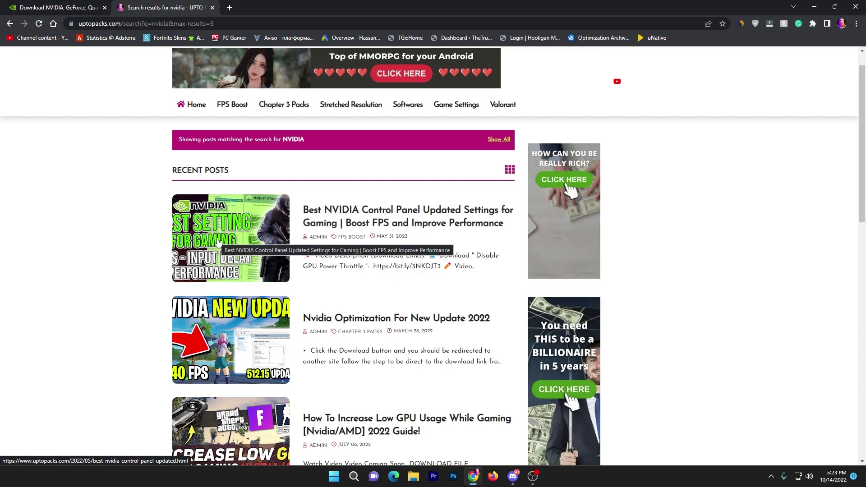
- Open the Best NVIDIA Control Panel Updated Settings for Gaming article and reach its download links
left_click(240, 237)
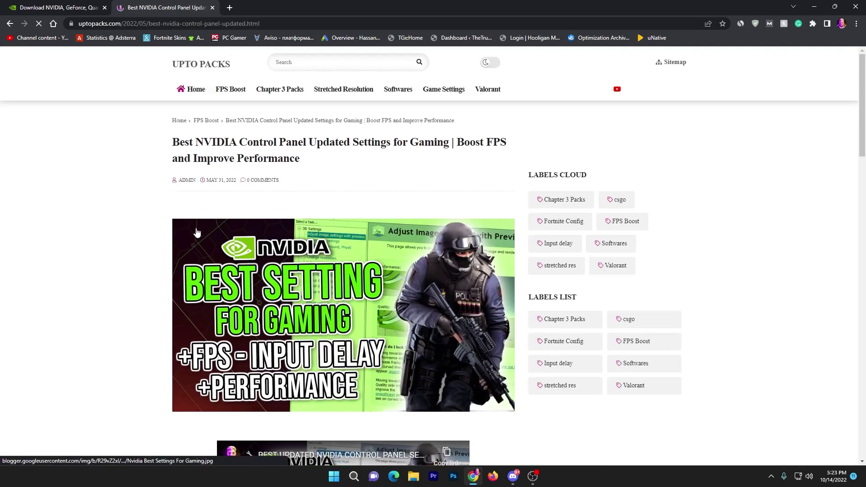
scroll(197, 233, "down", 8)
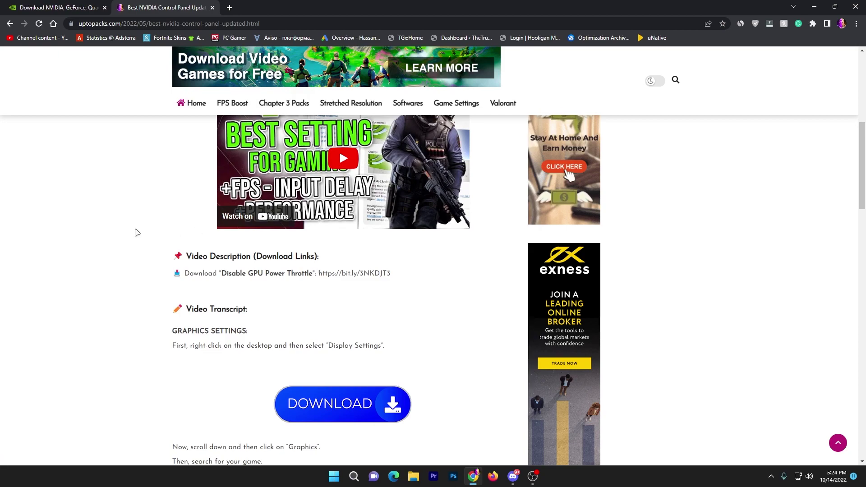
scroll(87, 196, "down", 1)
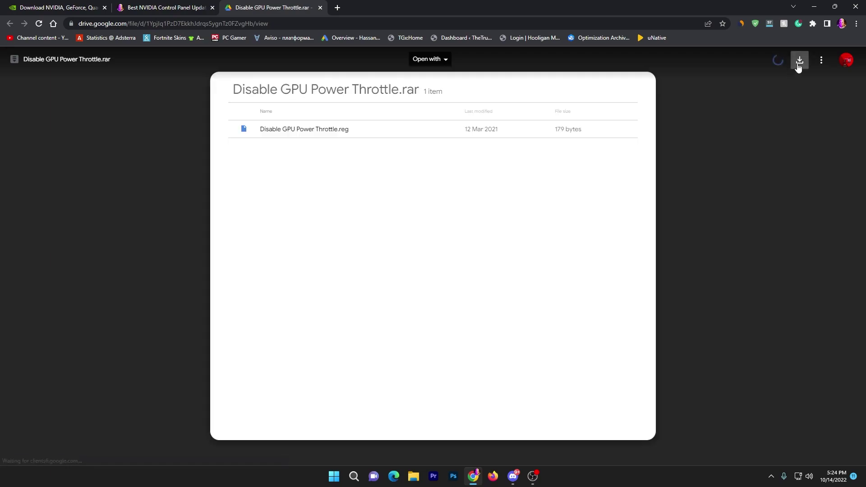
- Download the Disable GPU Power Throttle.rar archive and put it on the desktop
left_click(798, 66)
left_click(445, 275)
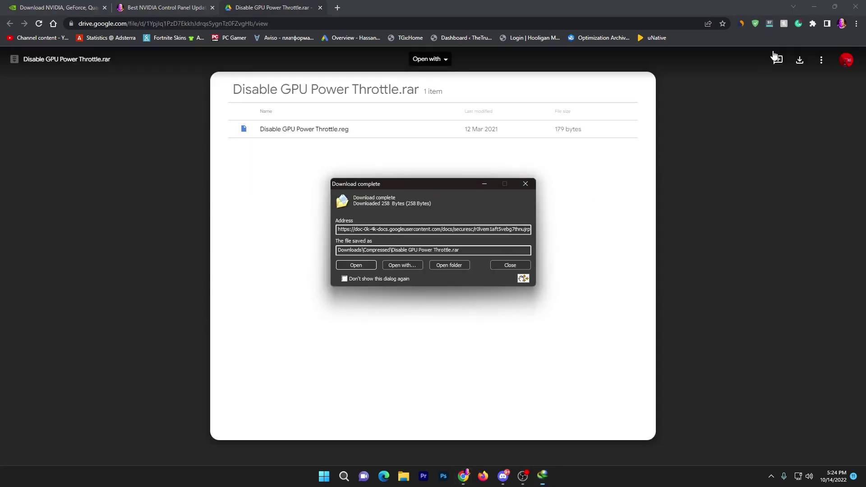
left_click(808, 8)
left_click_drag(523, 278, 632, 223)
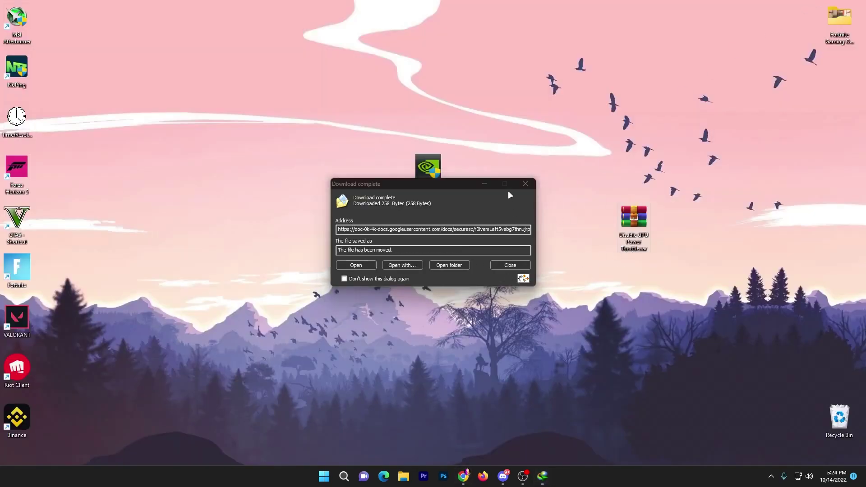
left_click(526, 184)
- Extract Disable GPU Power Throttle.reg from the archive onto the desktop with WinRAR
double_click(631, 219)
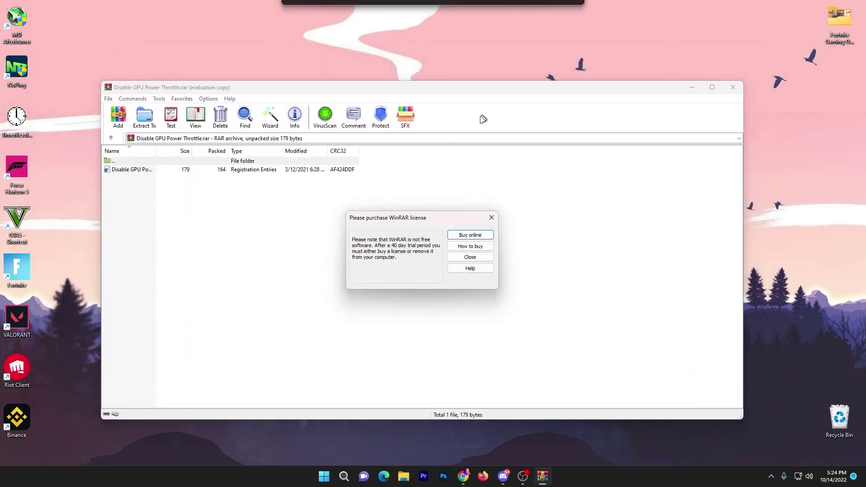
left_click(471, 258)
left_click_drag(113, 146, 465, 173)
left_click(669, 63)
- Merge Disable GPU Power Throttle.reg into the registry
double_click(465, 172)
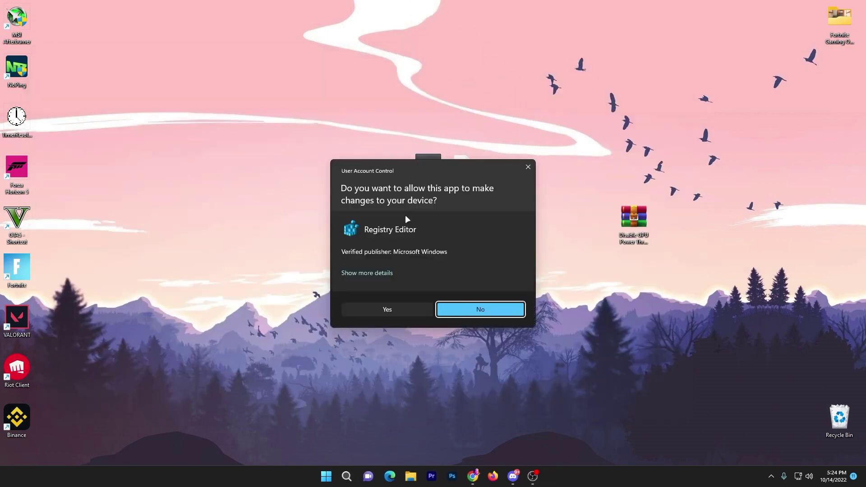
left_click(387, 311)
left_click(501, 248)
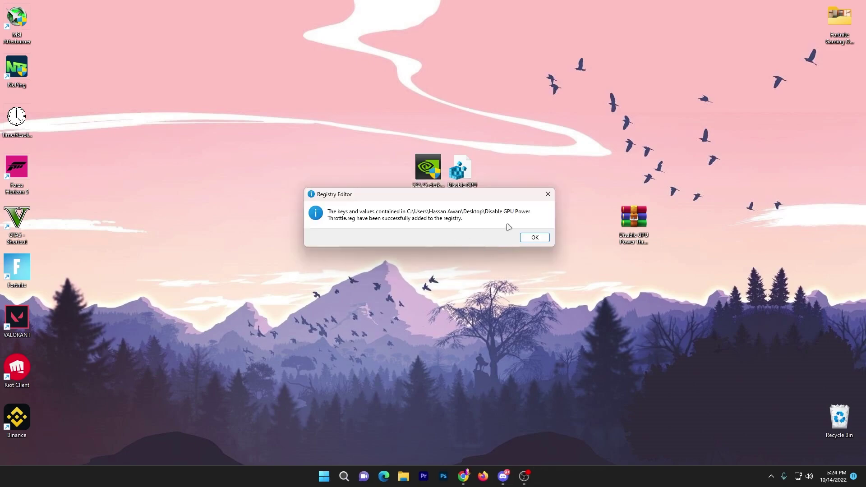
left_click(531, 239)
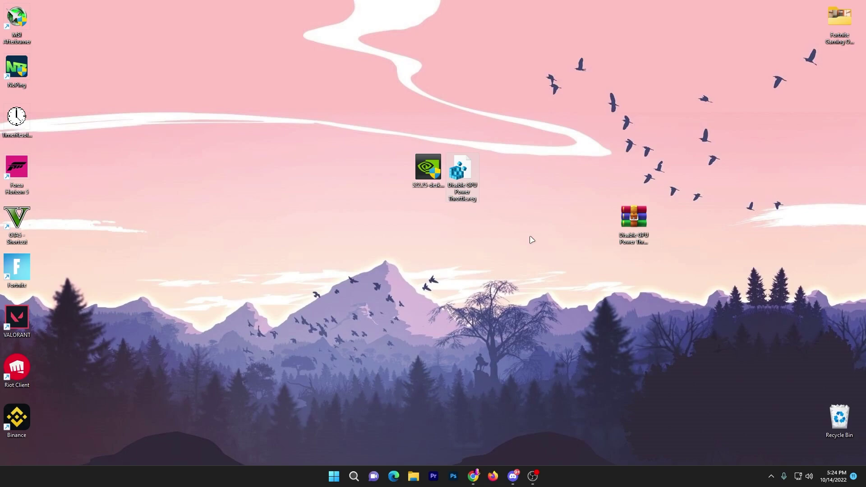
- Browse to C:\Program Files\Epic Games\Fortnite\FortniteGame\Binaries\Win64 and scroll to the executables
left_click(414, 479)
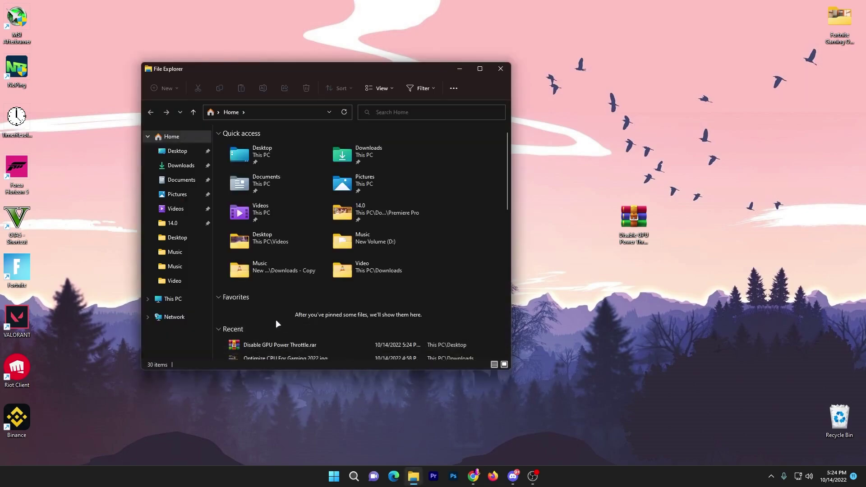
left_click(198, 298)
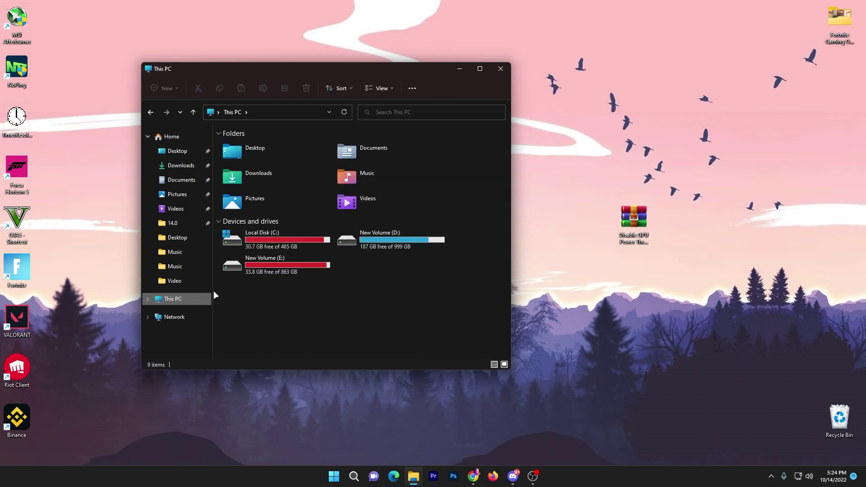
double_click(272, 245)
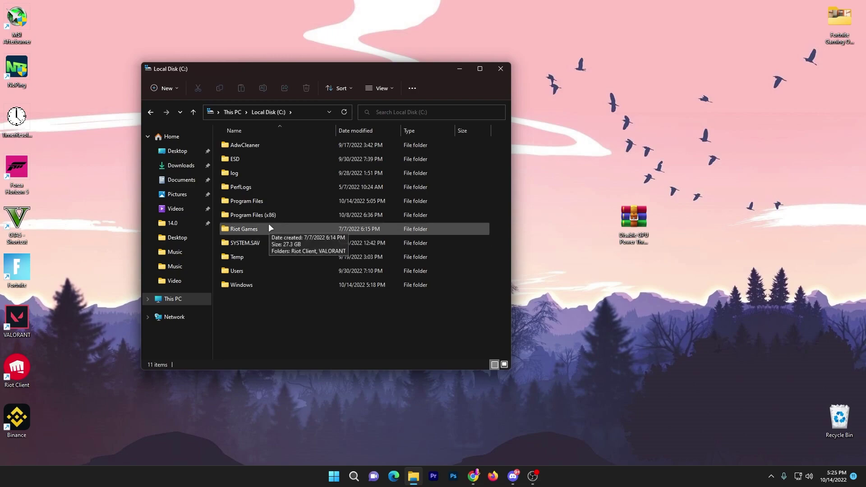
double_click(257, 200)
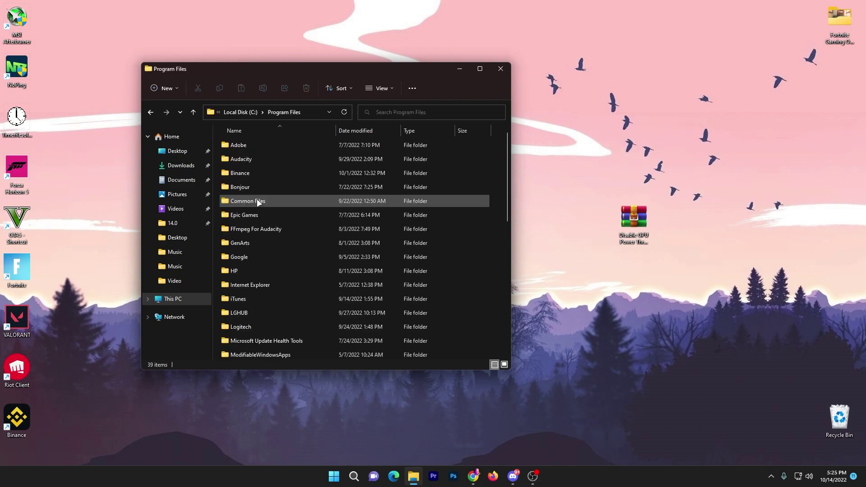
double_click(254, 216)
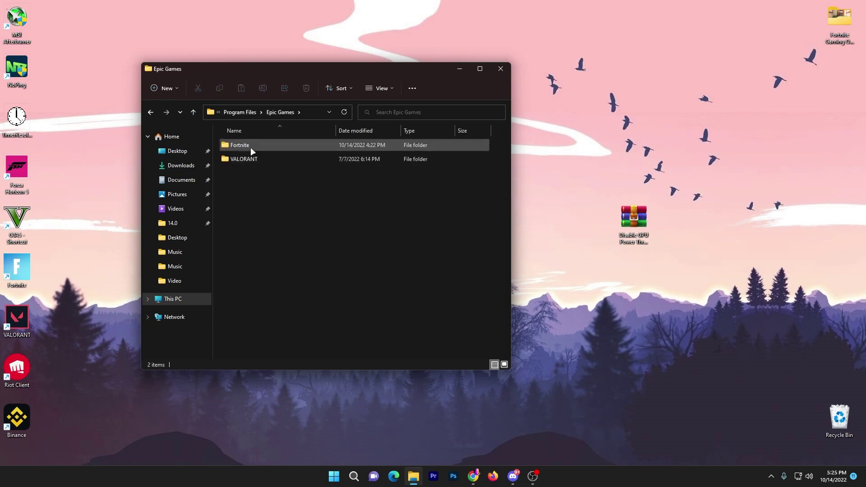
double_click(250, 146)
double_click(247, 187)
double_click(252, 145)
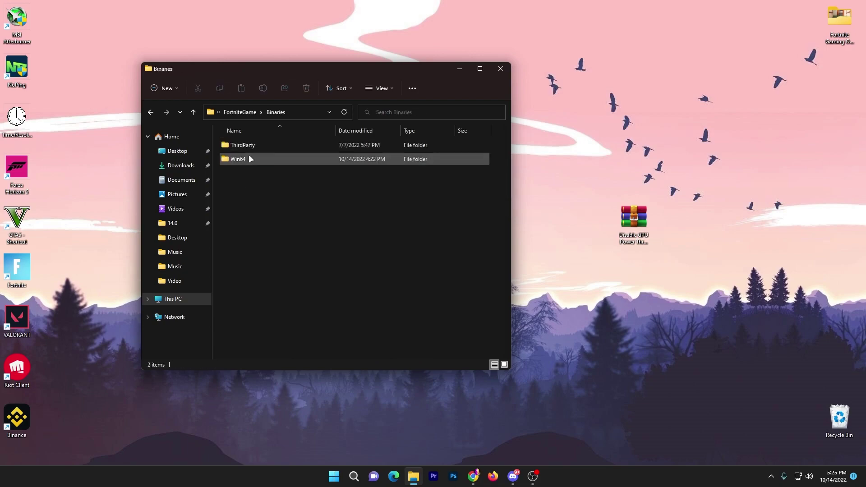
double_click(248, 155)
scroll(285, 229, "down", 5)
scroll(286, 229, "down", 7)
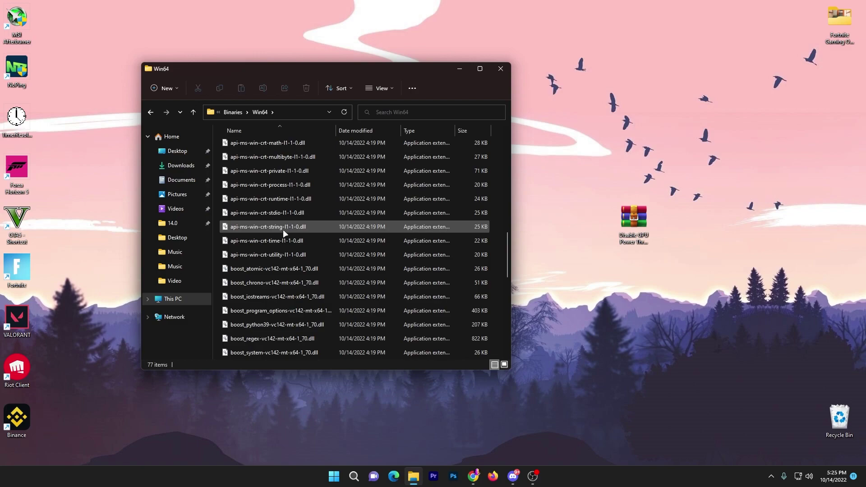
scroll(284, 230, "down", 4)
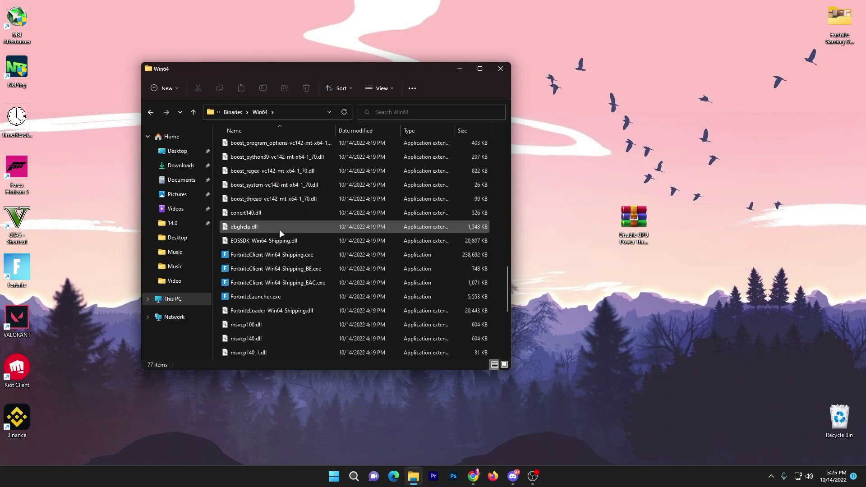
- Disable fullscreen optimizations for FortniteClient-Win64-Shipping.exe and set its high DPI override to Application
right_click(261, 254)
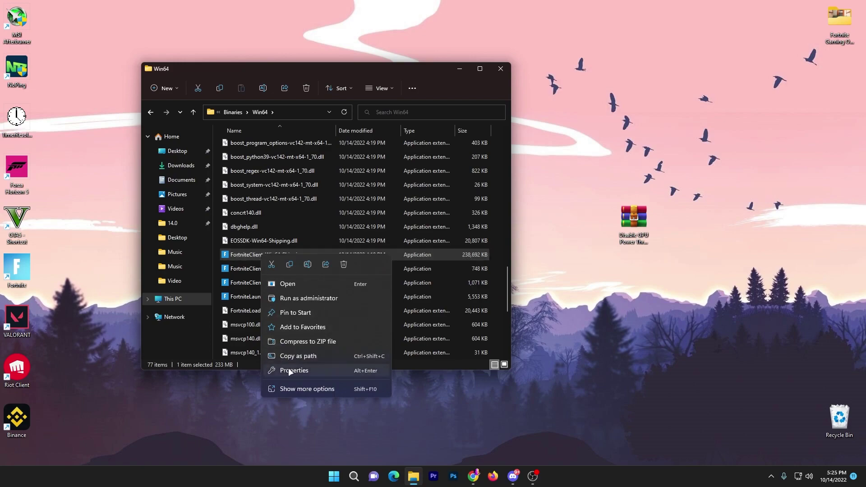
left_click(290, 371)
left_click(343, 237)
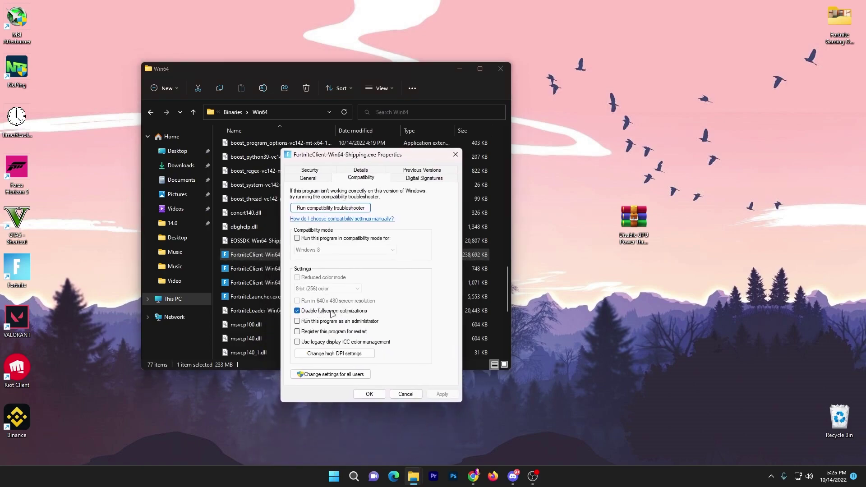
left_click(328, 355)
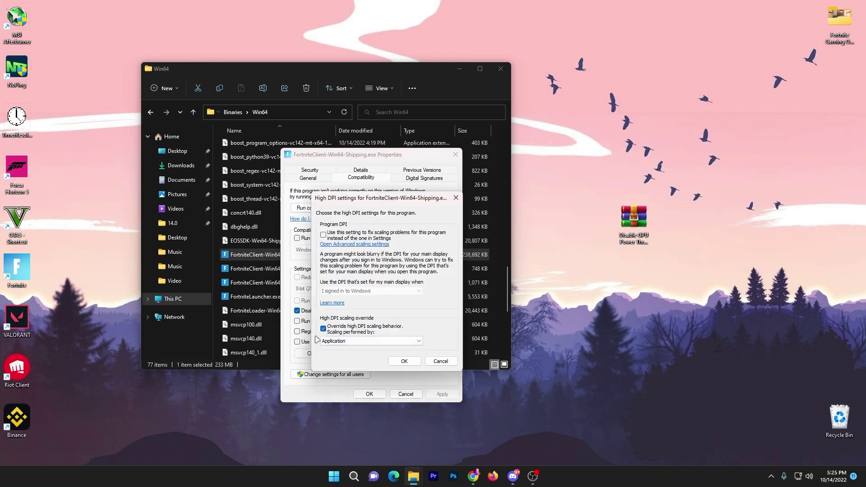
left_click(404, 361)
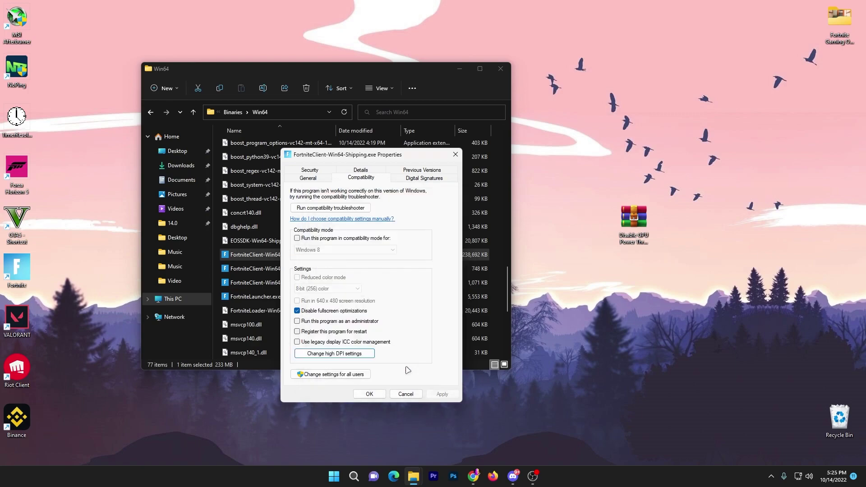
left_click(369, 395)
- Close File Explorer and launch NVIDIA Control Panel from the desktop's extended context menu
left_click(498, 75)
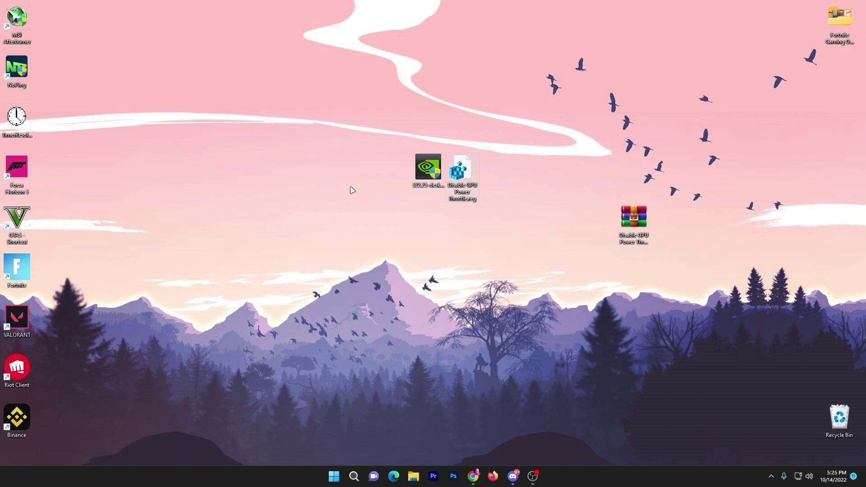
right_click(358, 156)
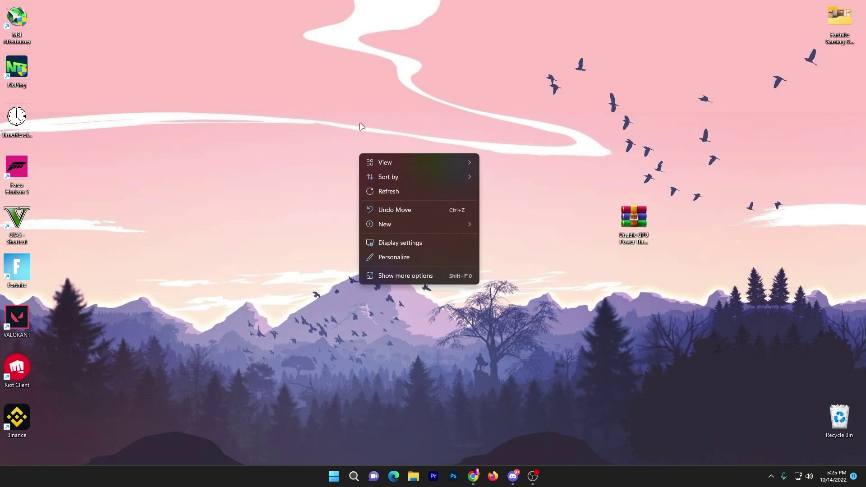
left_click(400, 276)
left_click(431, 342)
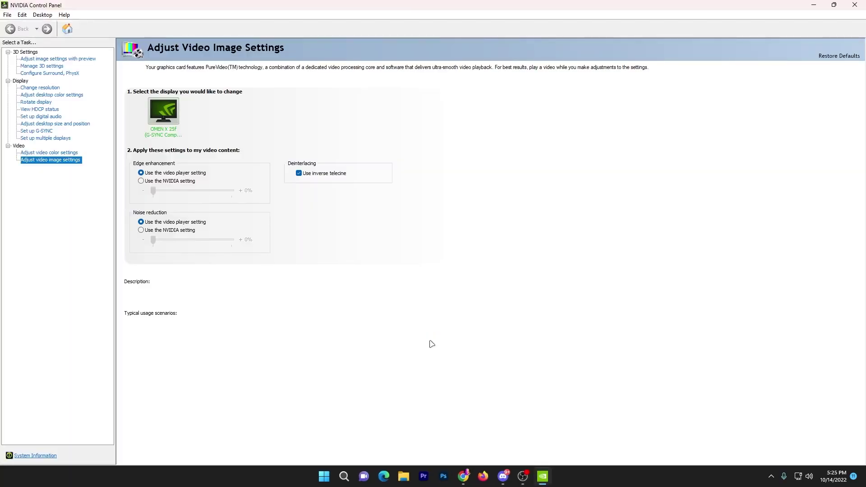
- Restore the NVIDIA Control Panel to a smaller window and go to Manage 3D Settings
left_click(29, 60)
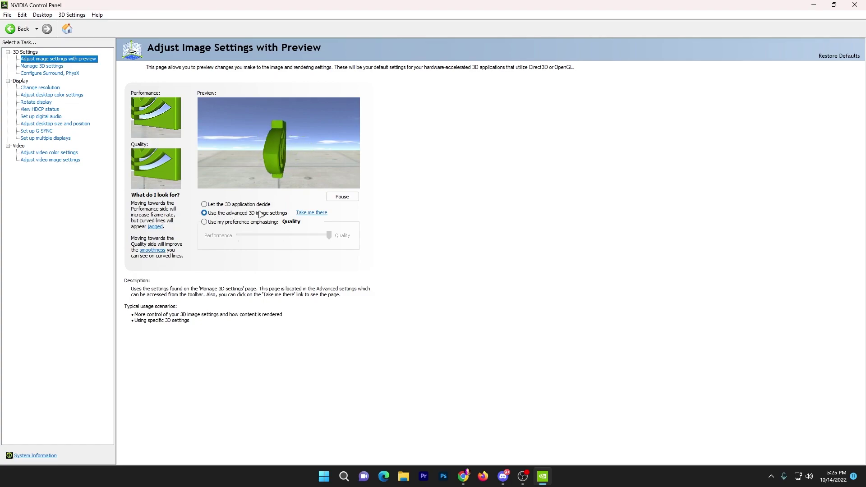
left_click_drag(435, 6, 475, 59)
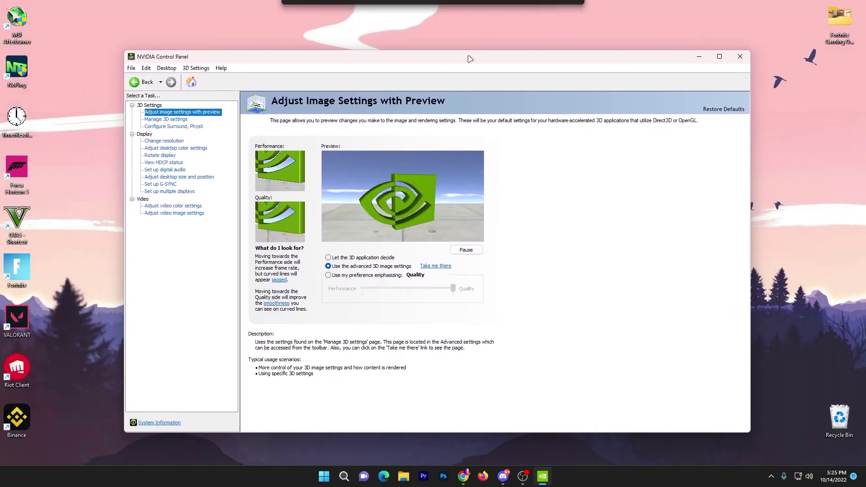
left_click(186, 120)
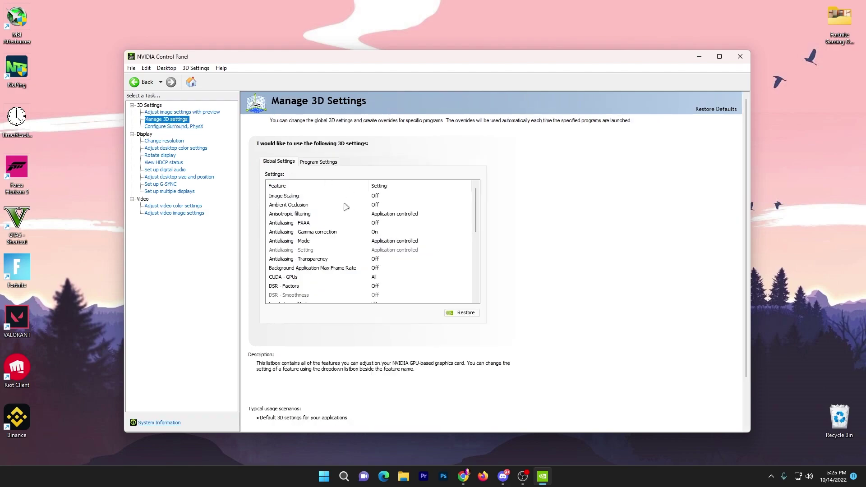
- Set global Image Scaling to On (GPU Scaling & Sharpening) with 50% sharpening
mouse_move(284, 200)
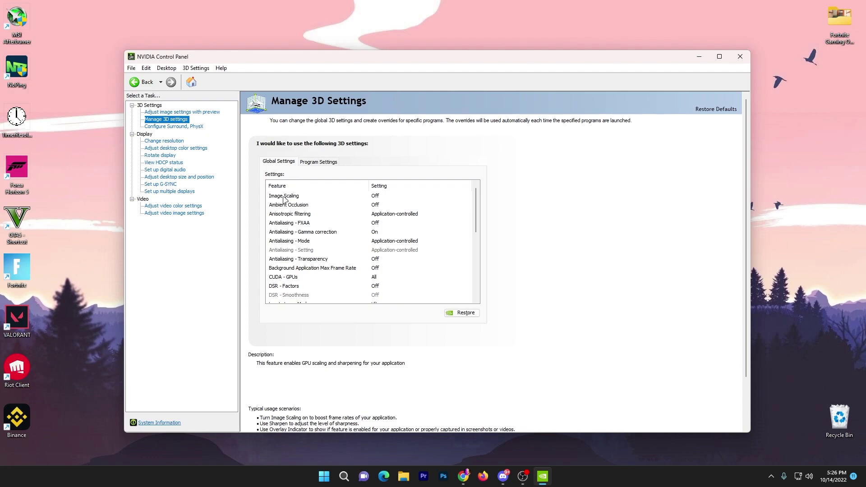
left_click(385, 196)
left_click(393, 197)
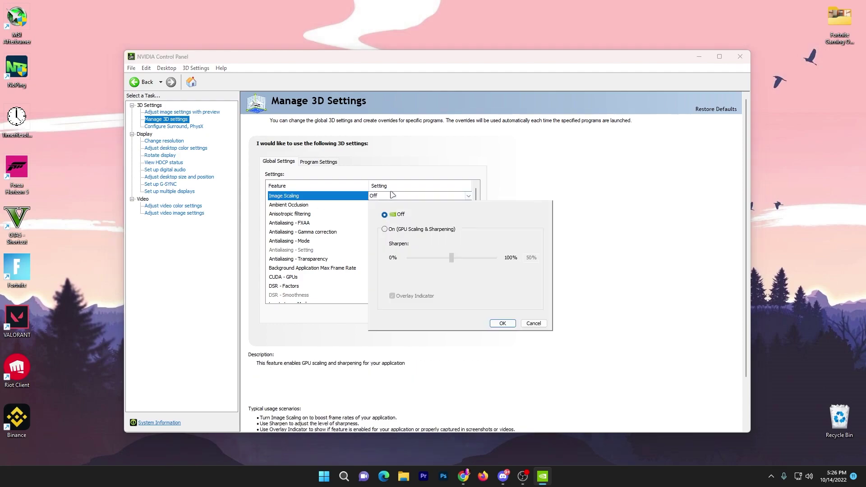
left_click(385, 229)
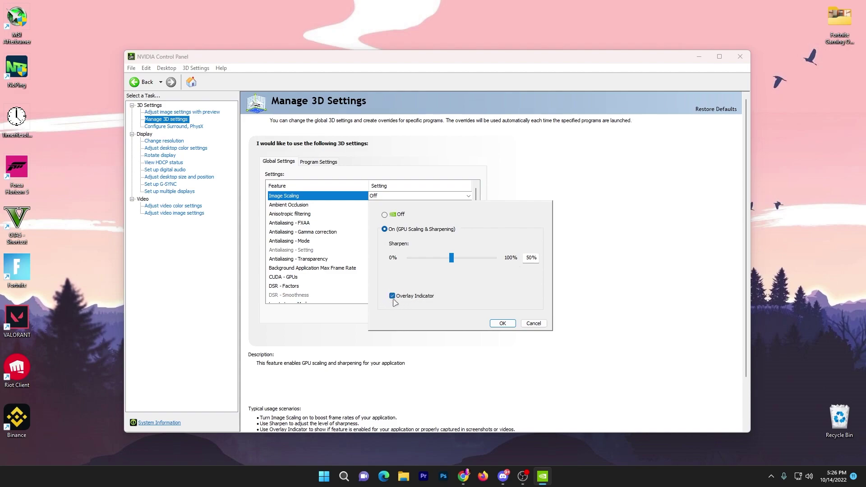
left_click(502, 325)
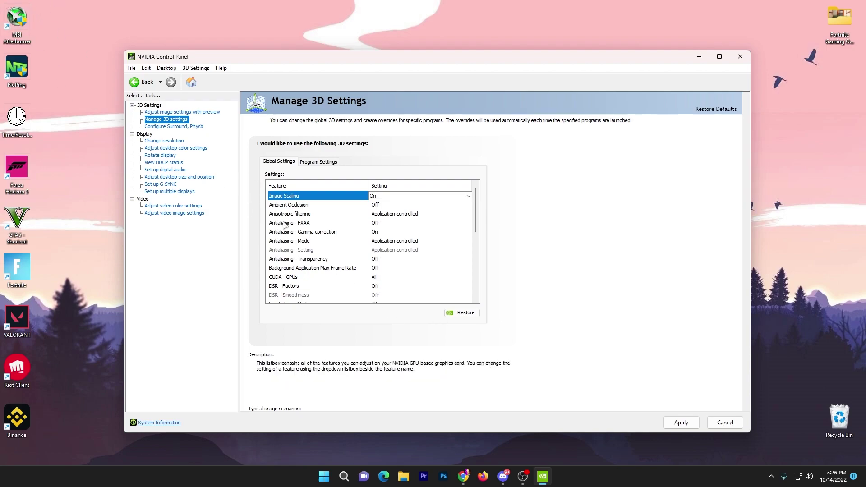
scroll(287, 232, "down", 2)
scroll(284, 232, "up", 1)
scroll(280, 234, "down", 2)
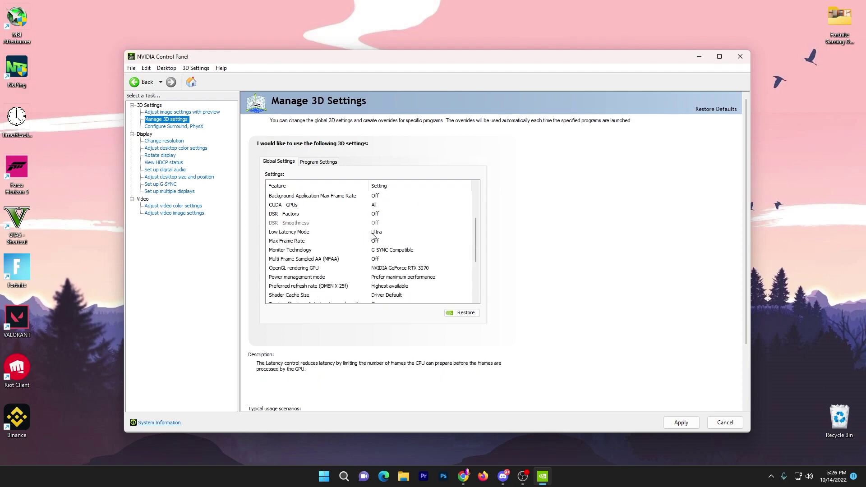
scroll(316, 240, "down", 2)
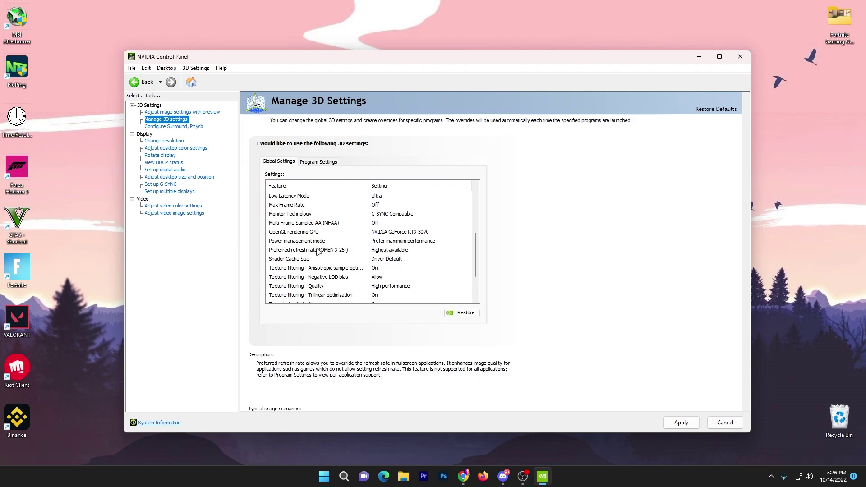
scroll(317, 251, "down", 1)
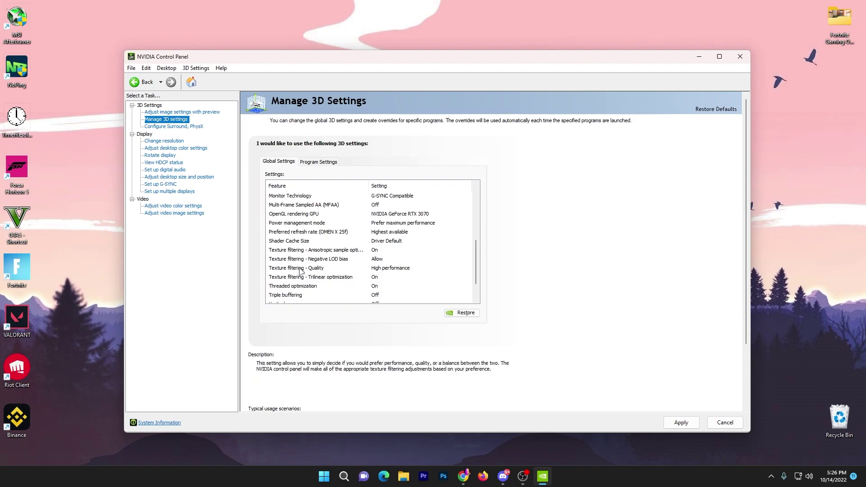
scroll(293, 251, "down", 1)
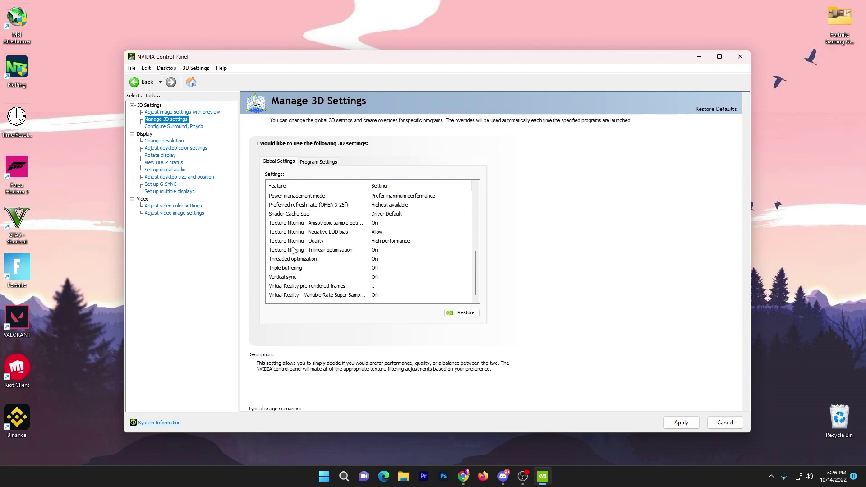
mouse_move(291, 280)
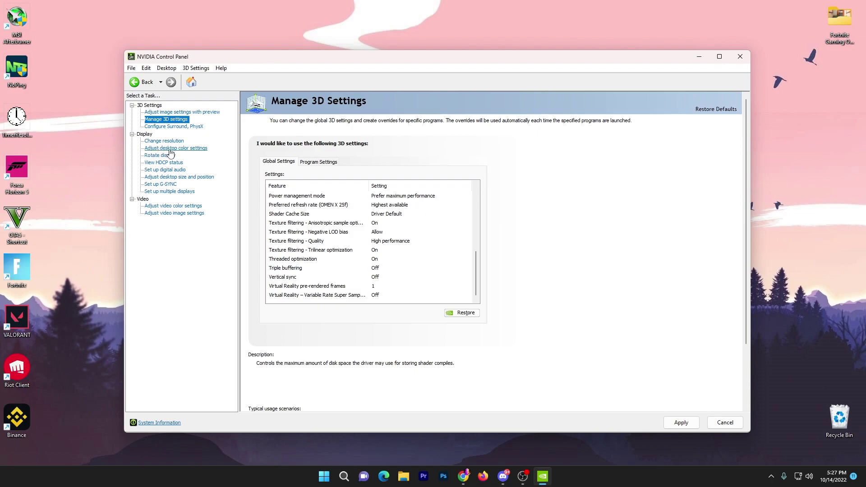
- Check the Adjust desktop size and position page, answer the Apply Changes prompt, then return to Manage 3D settings
left_click(183, 177)
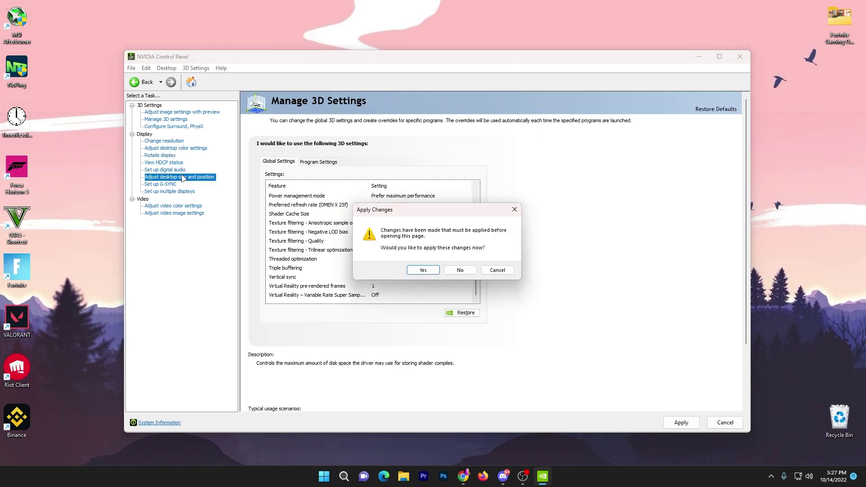
left_click(460, 269)
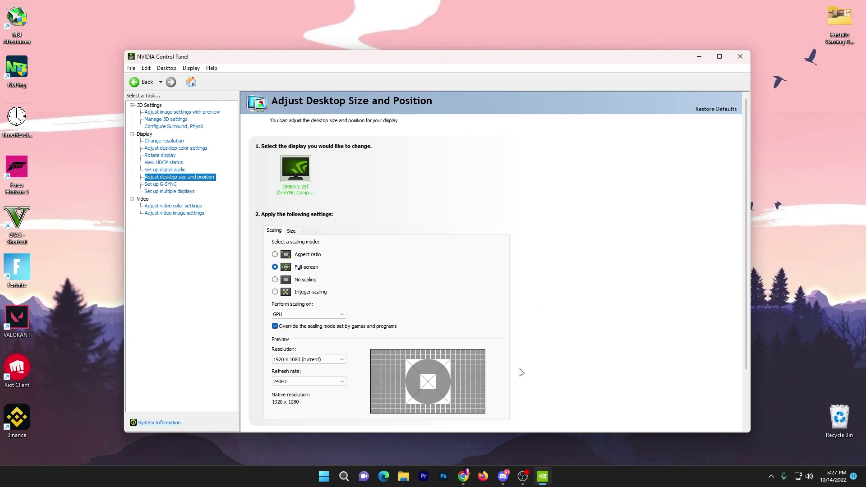
left_click(158, 120)
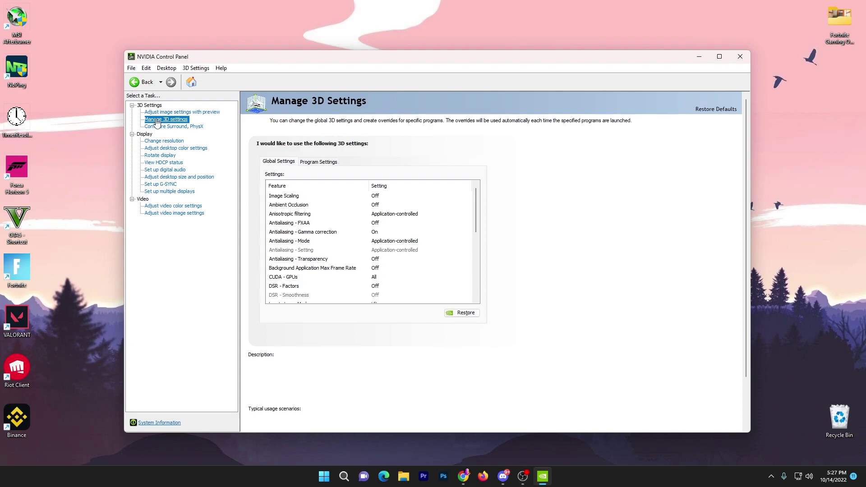
- Show Fortnite's program-specific 3D settings and review Low Latency Mode Ultra and Prefer maximum performance
left_click(318, 163)
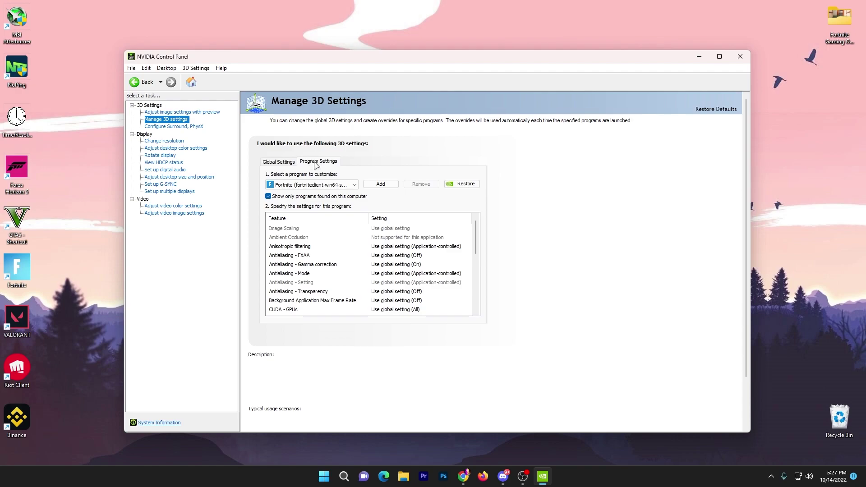
left_click(327, 185)
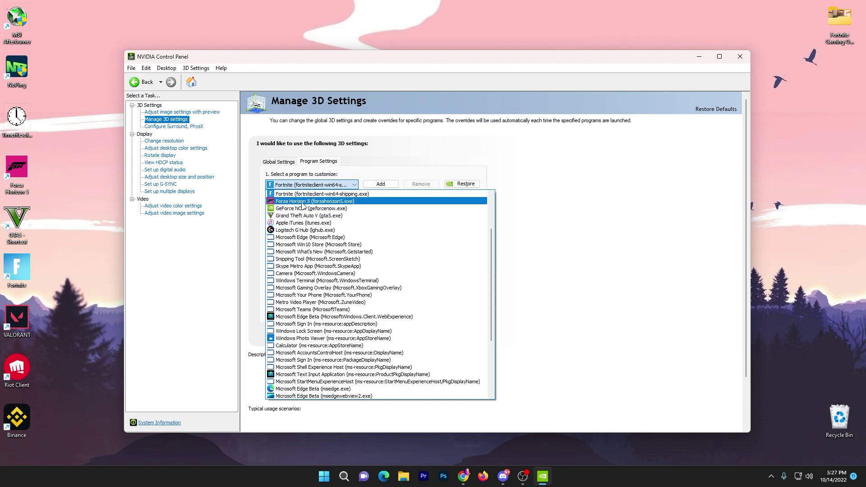
left_click(306, 194)
scroll(325, 235, "down", 3)
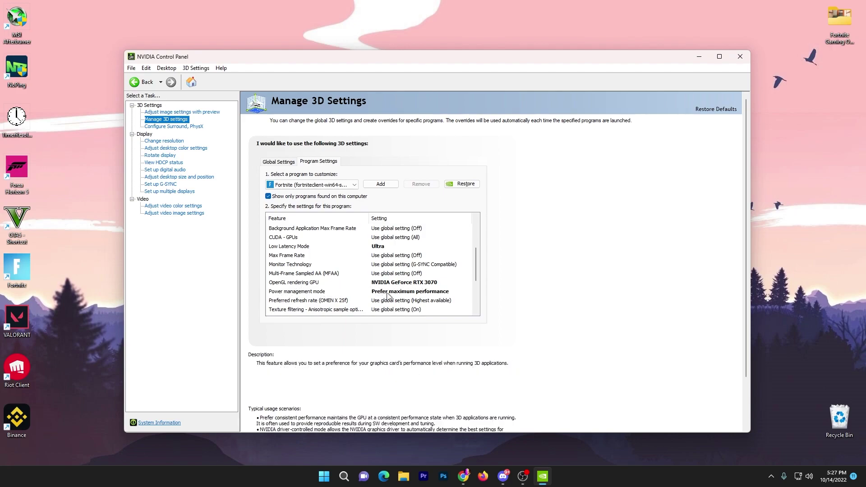
scroll(419, 292, "down", 2)
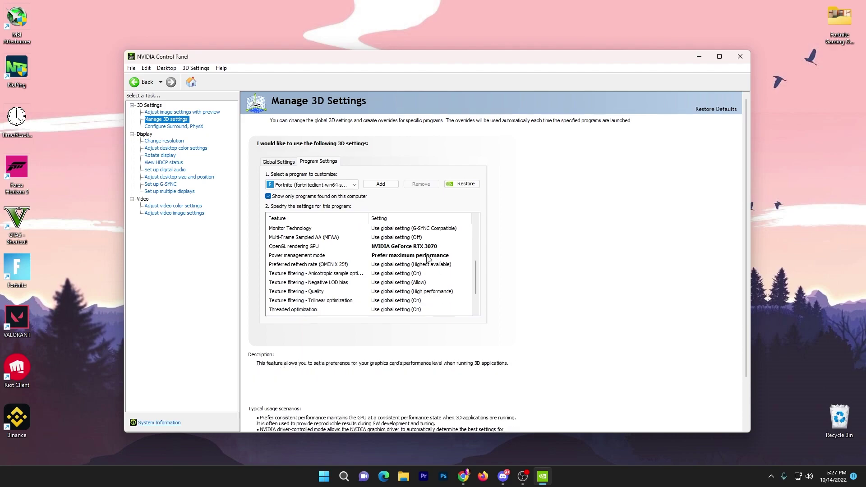
scroll(431, 267, "down", 2)
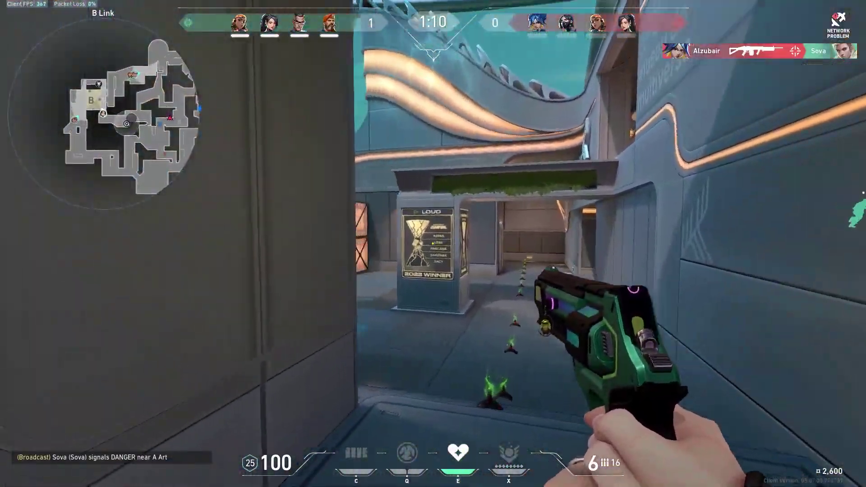
- Push toward the stairs from B Link, kill the enemy with two Sheriff shots, then retreat and reload
key("d")
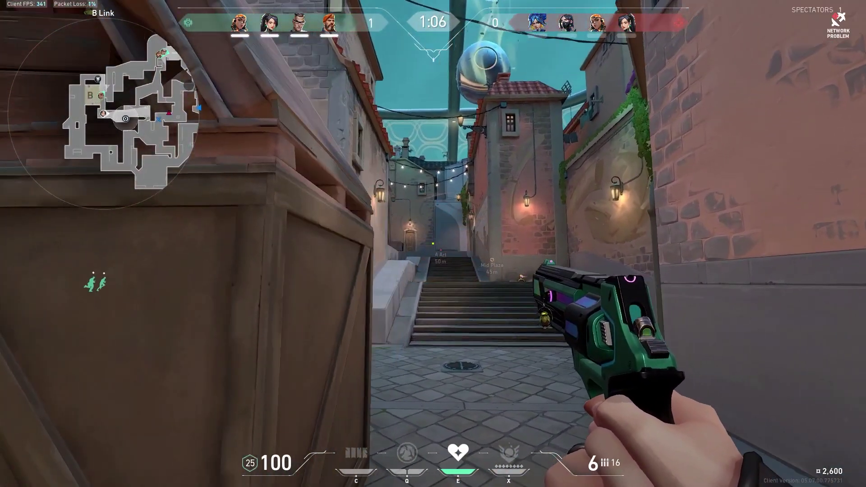
key("w")
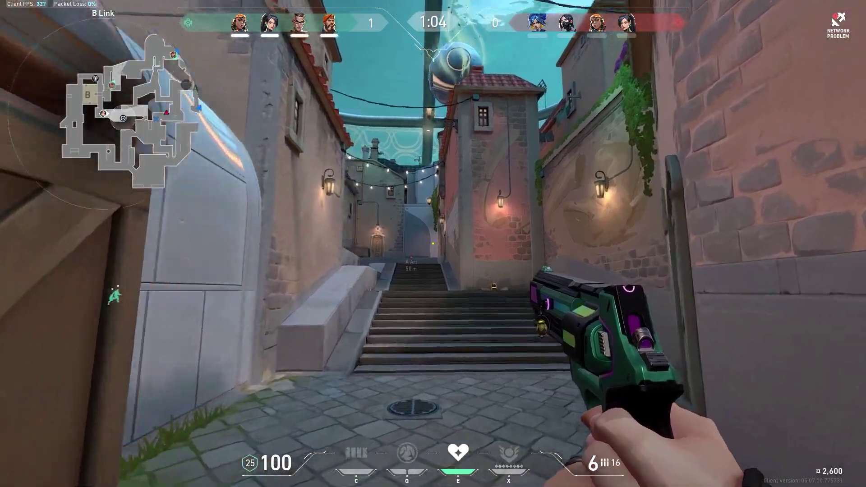
left_click(433, 244)
left_click(434, 243)
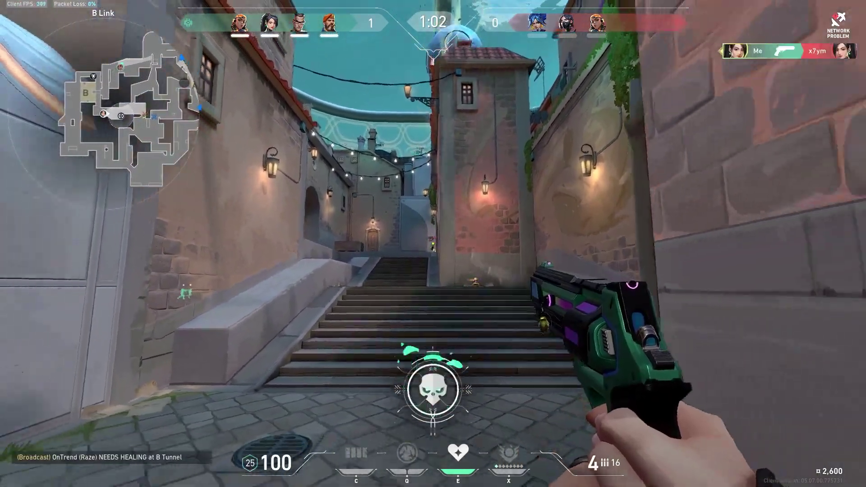
key("w")
key("y")
key("w")
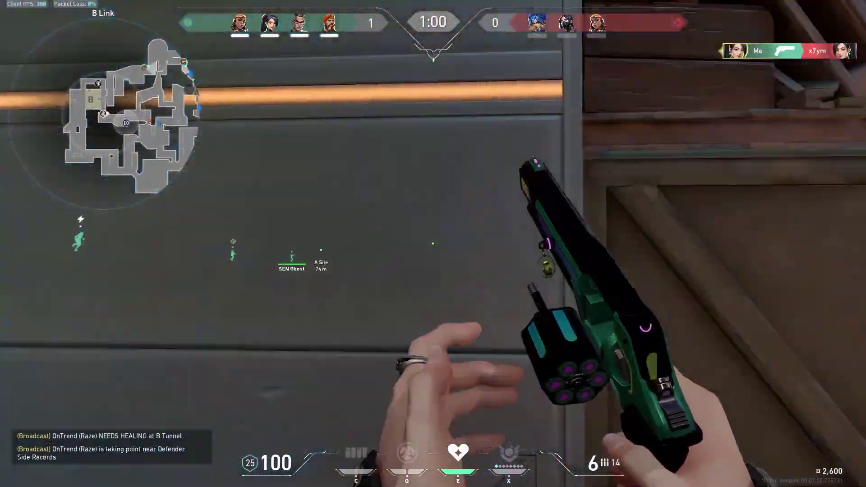